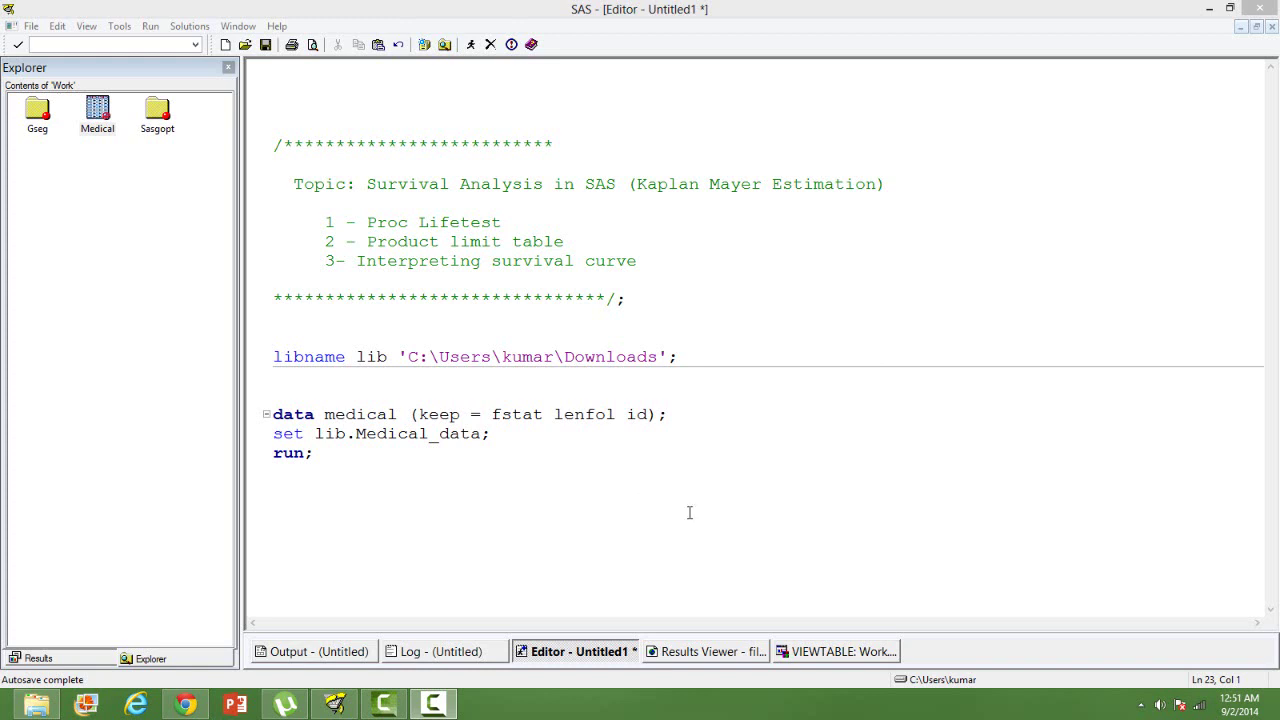
Close the Work.Medical table view to bring the code editor back
click(836, 658)
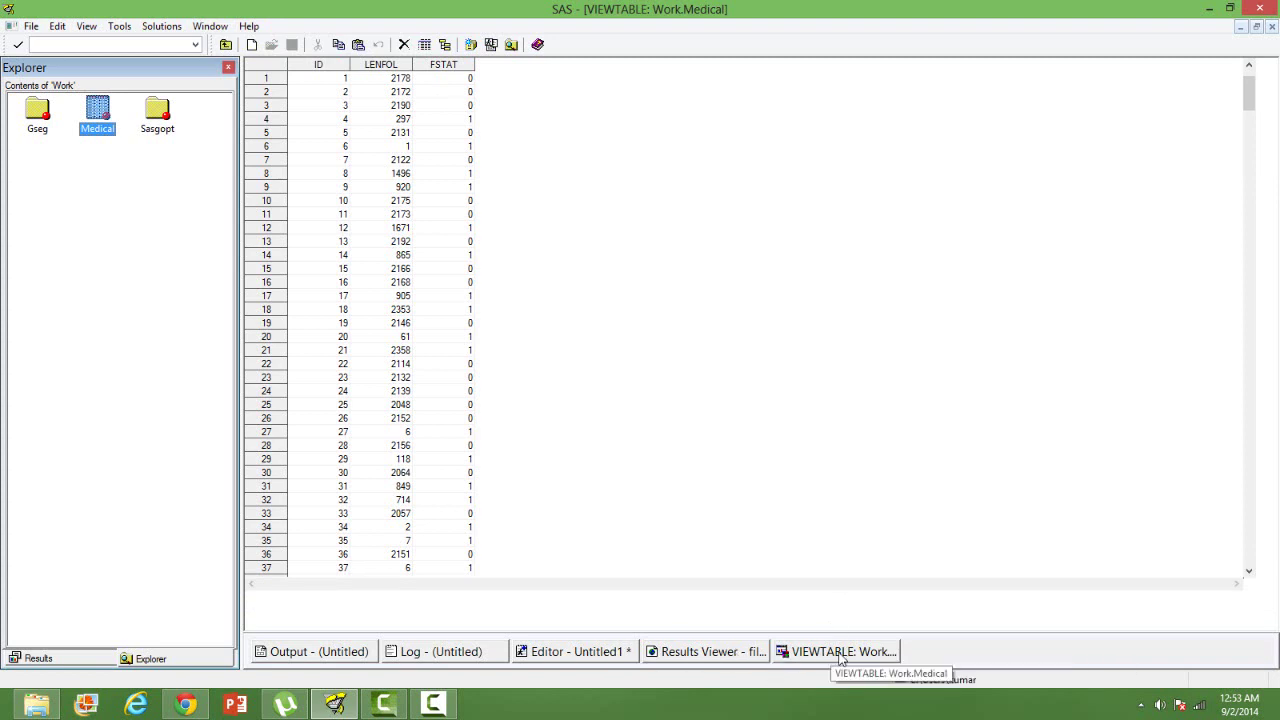
right_click(840, 655)
click(875, 620)
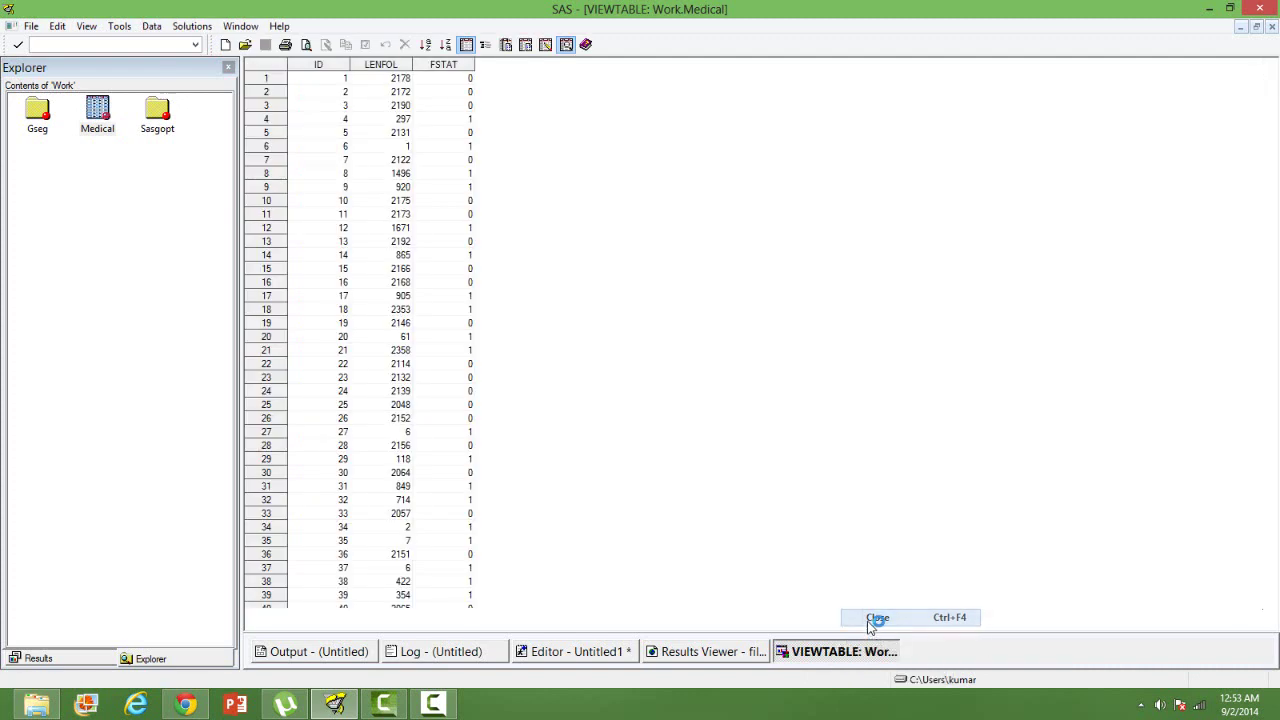
Below the data step, write 'proc lifetest data=medical atrisk plots=survival;' and 'time lenfol*fstat(0);'
click(451, 509)
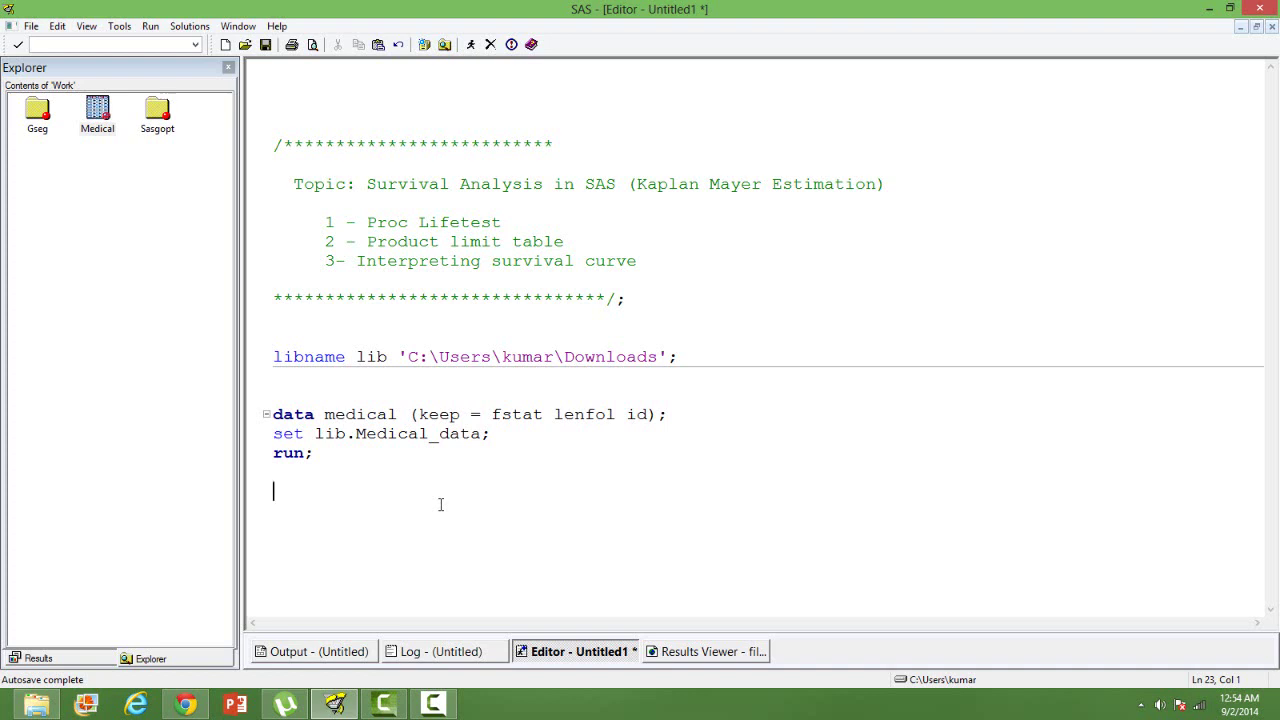
text(proc )
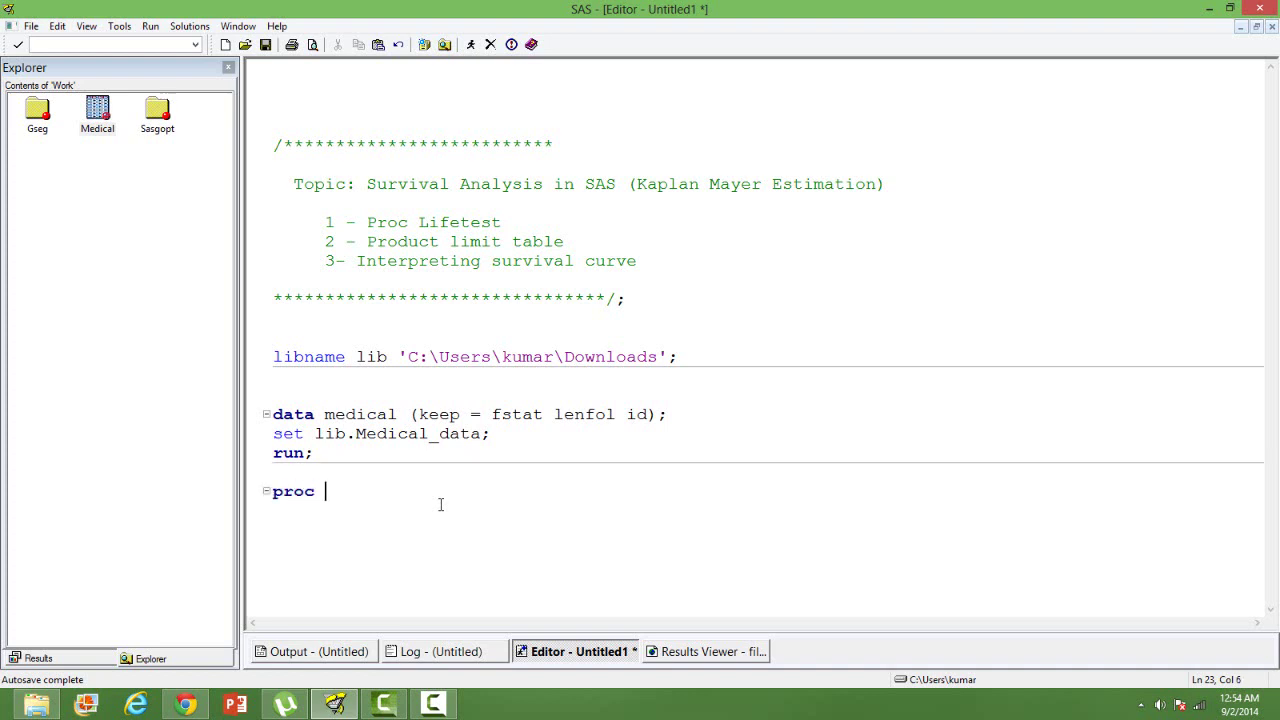
text(lifetest data=medical )
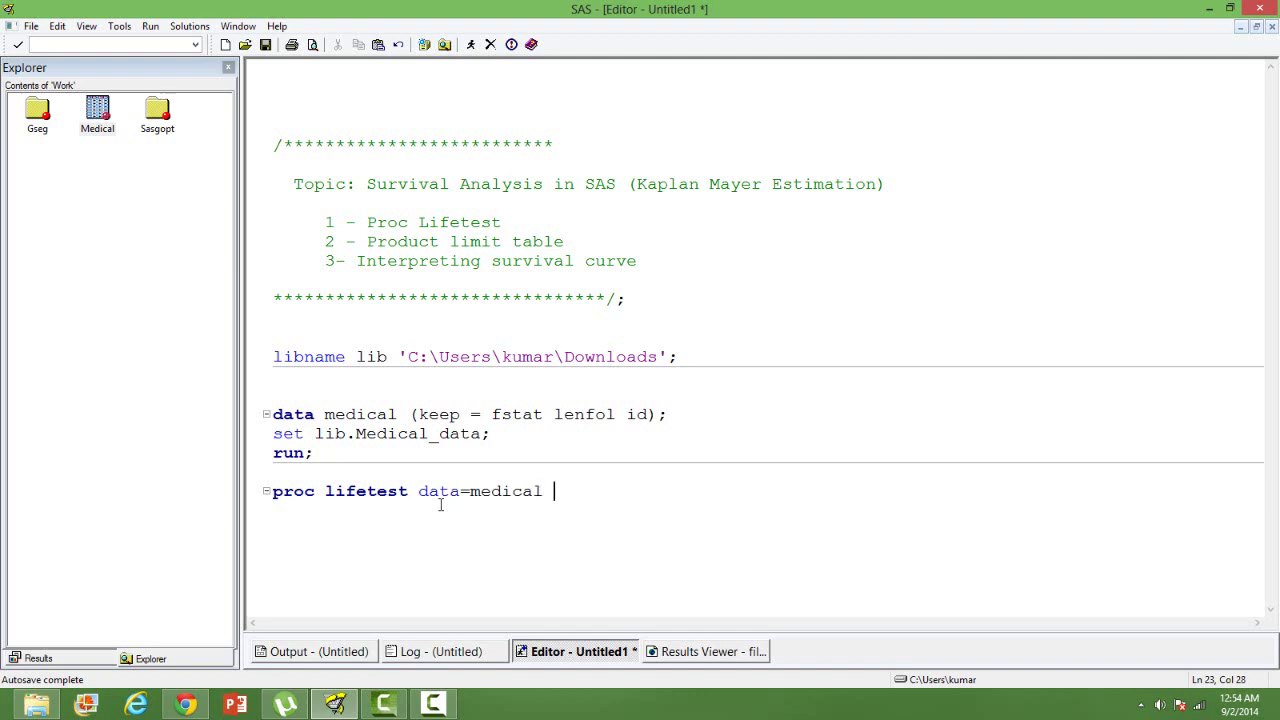
text(atrisk)
text(plots=)
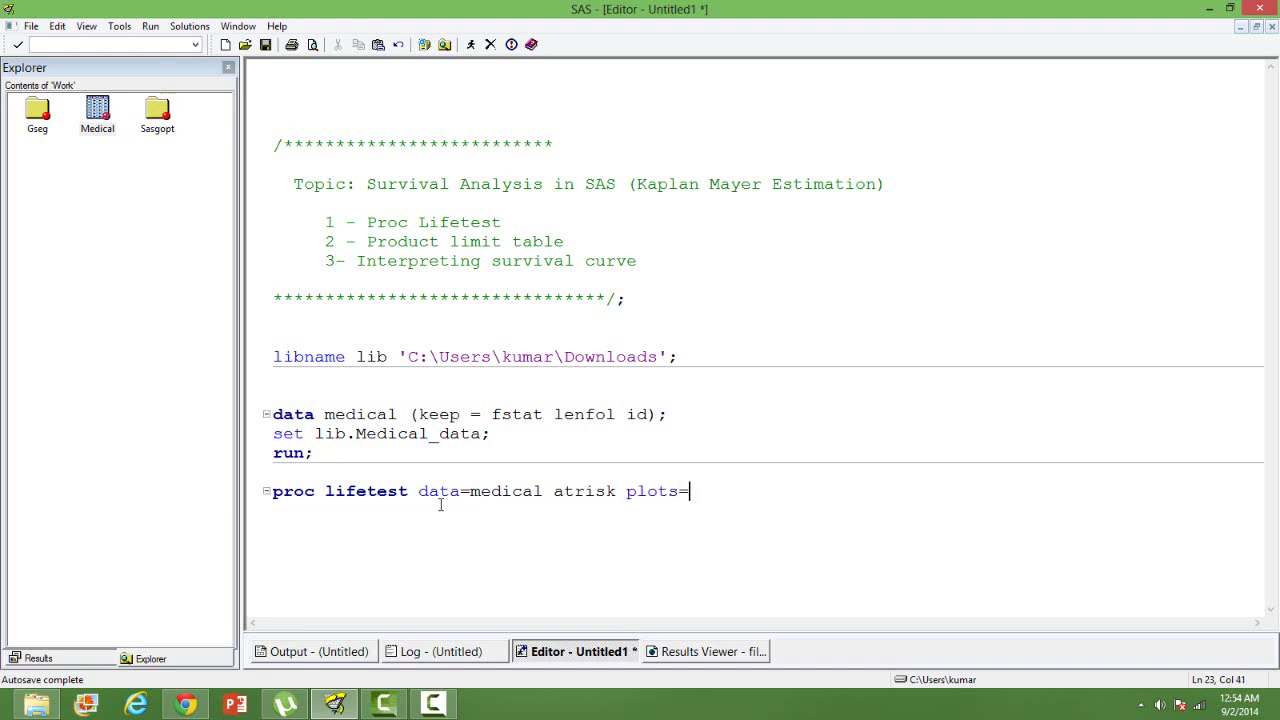
text(survival;)
key(Return)
text(time )
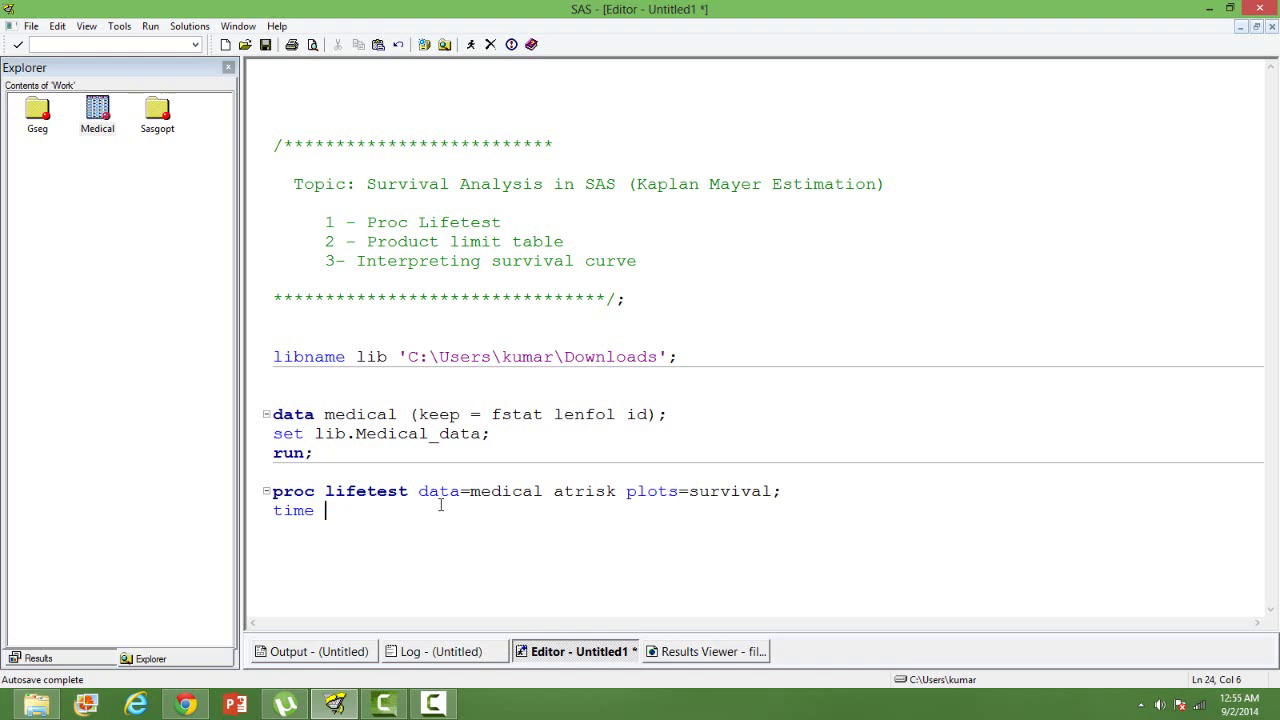
text(lenfol*fstat)
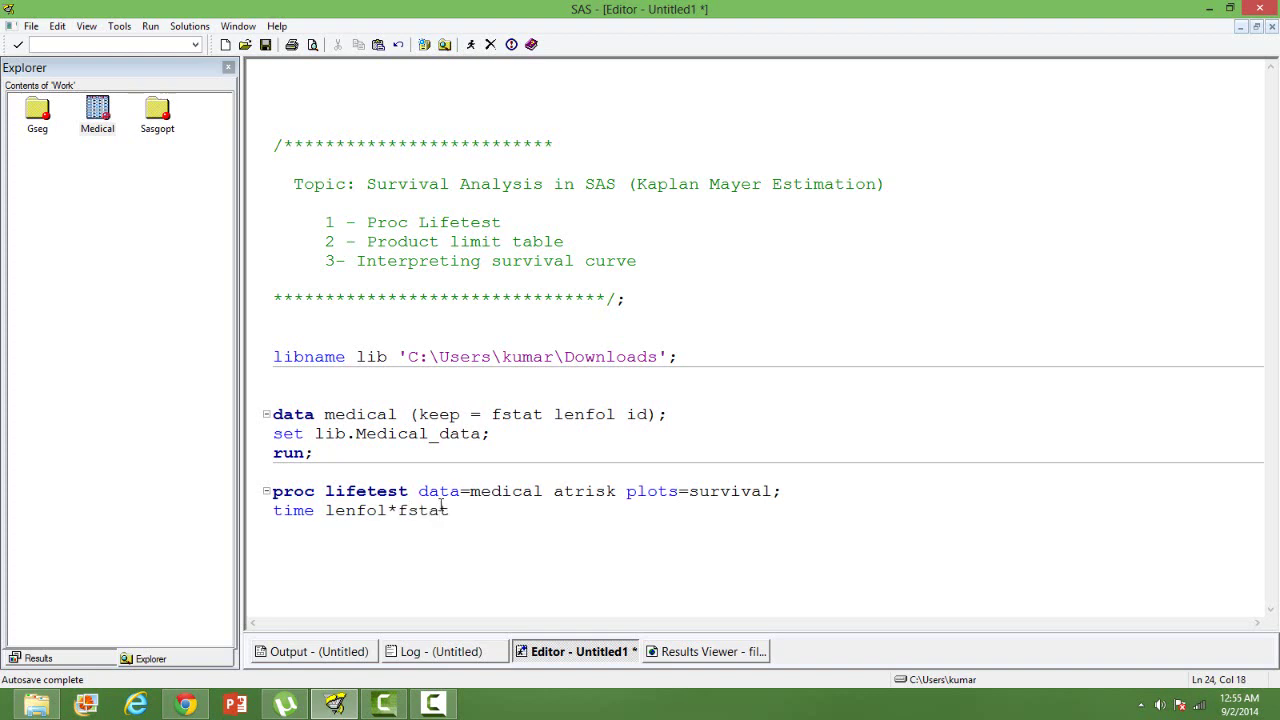
text((0);)
key(Return)
End the lifetest step with 'run;', submit the three selected lines, and open the results
text(run;)
key(Return)
key(shift+Up)
key(shift+Up)
key(shift+Up)
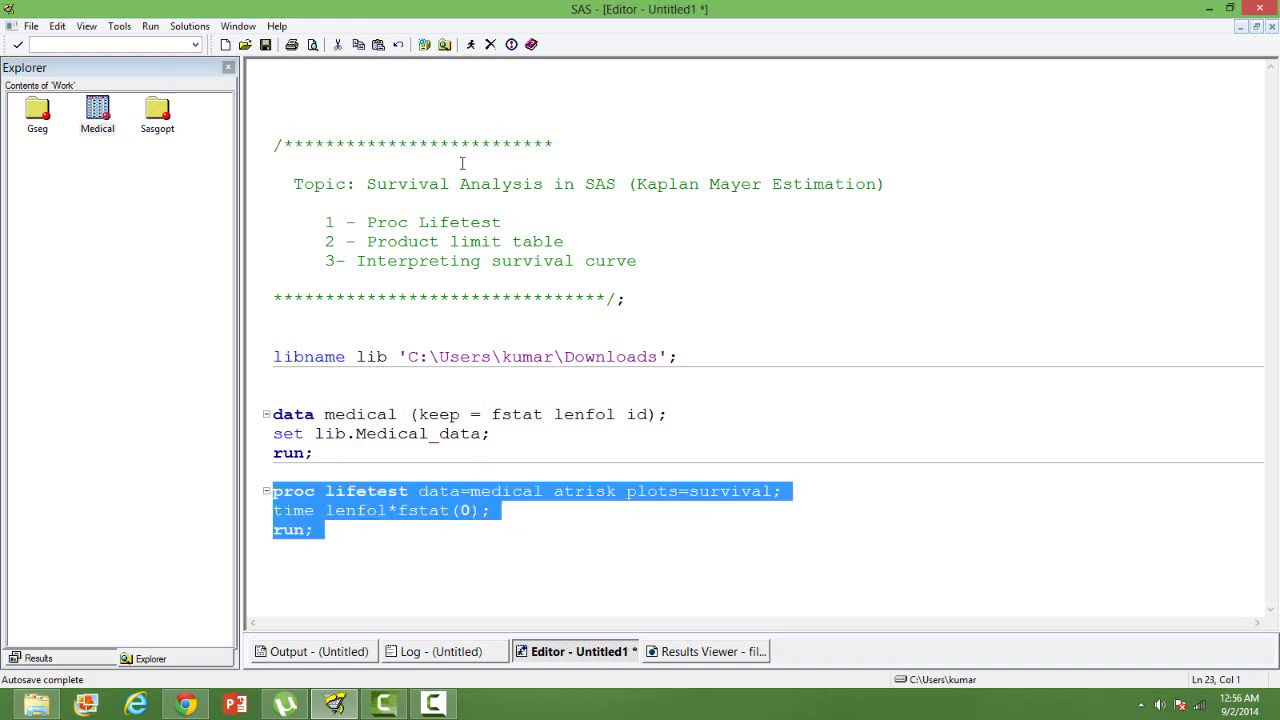
click(472, 46)
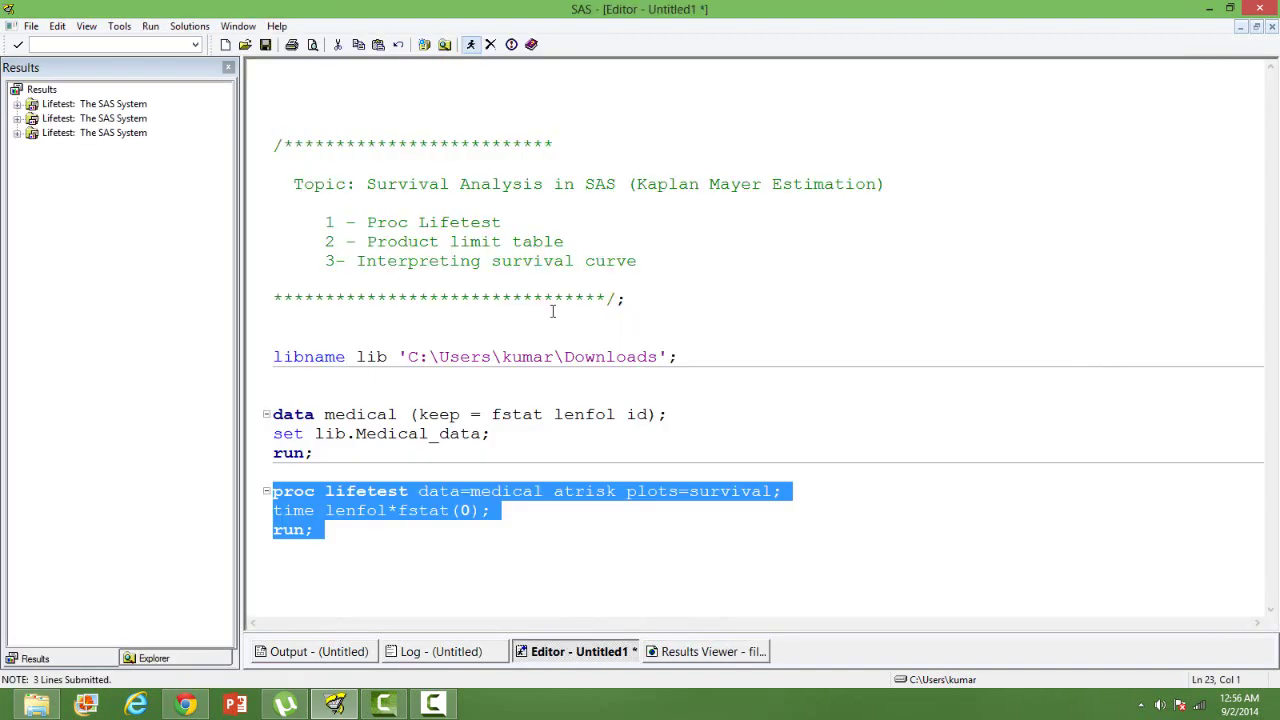
click(716, 664)
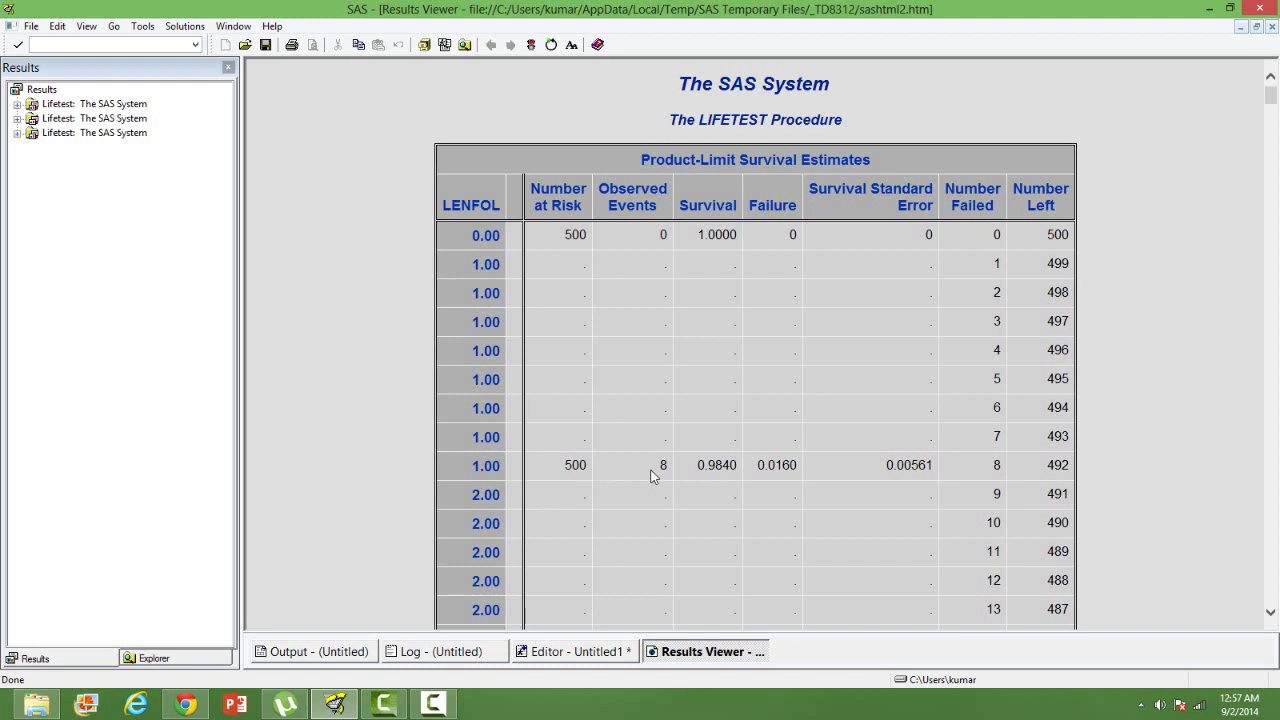
Scroll from the table header down through the early product-limit survival rows past LENFOL 7.00
click(1270, 613)
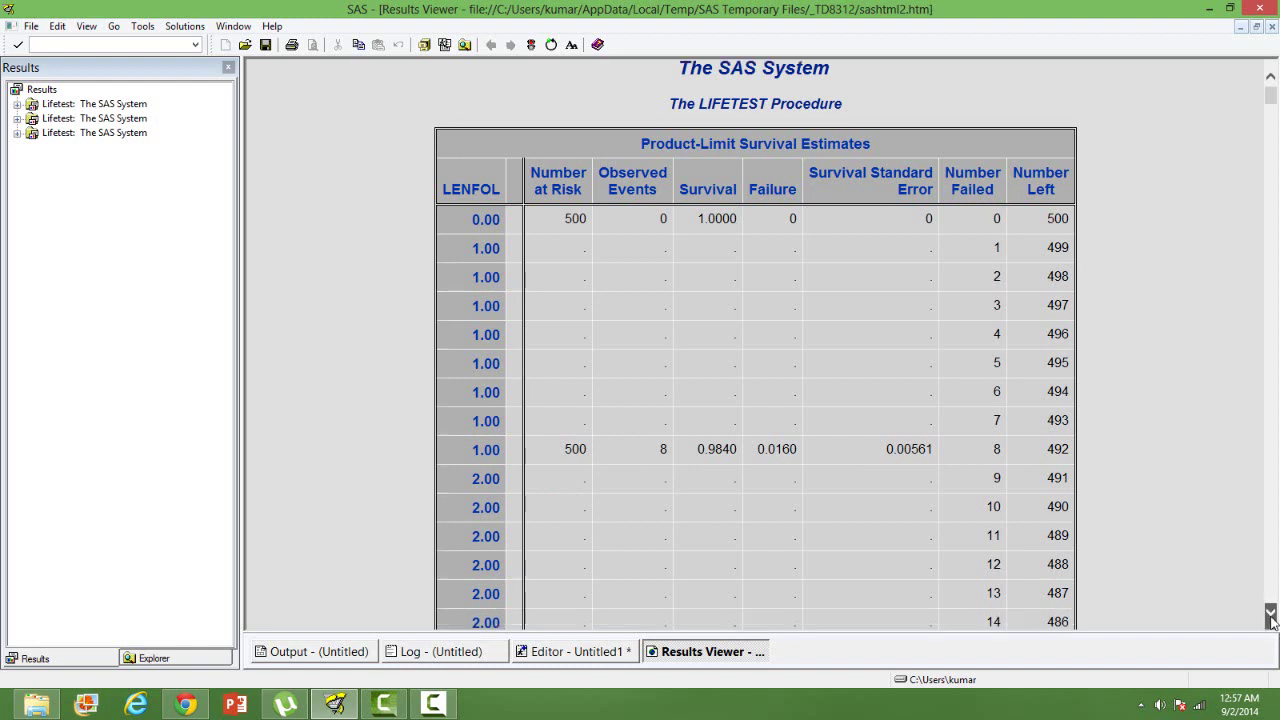
scroll(1270, 618, down, 6)
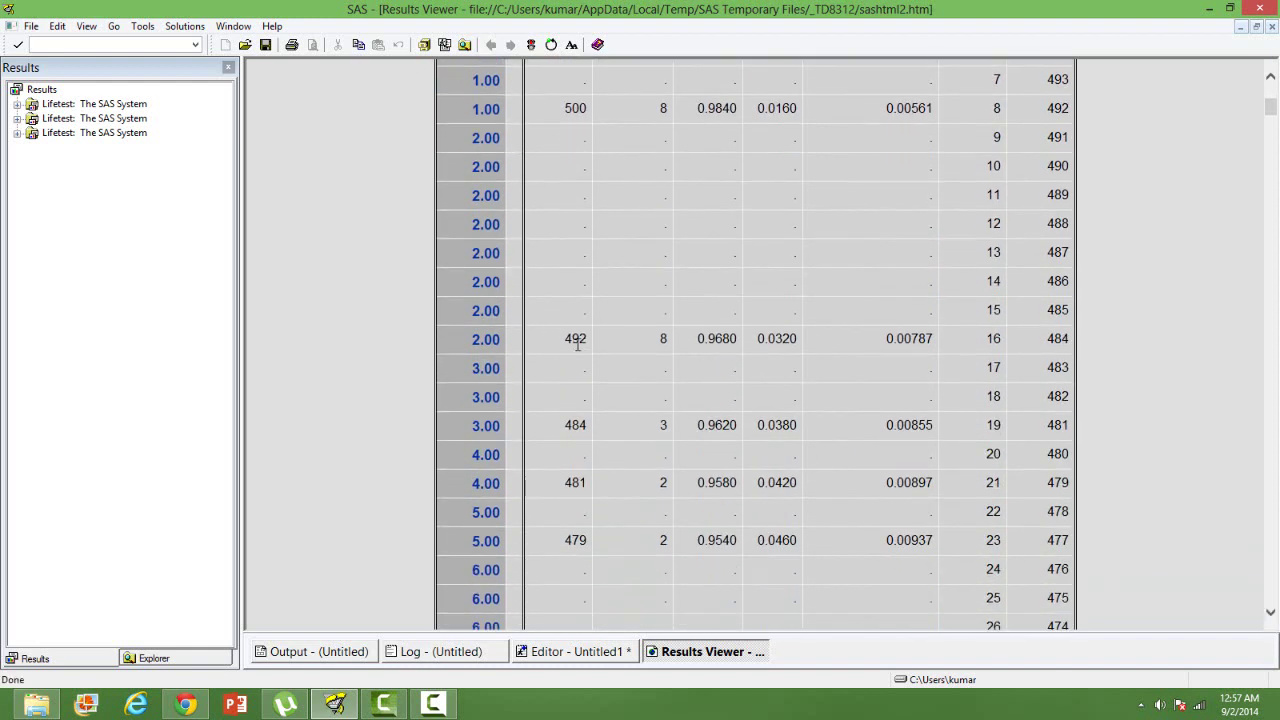
click(1270, 78)
click(1270, 78)
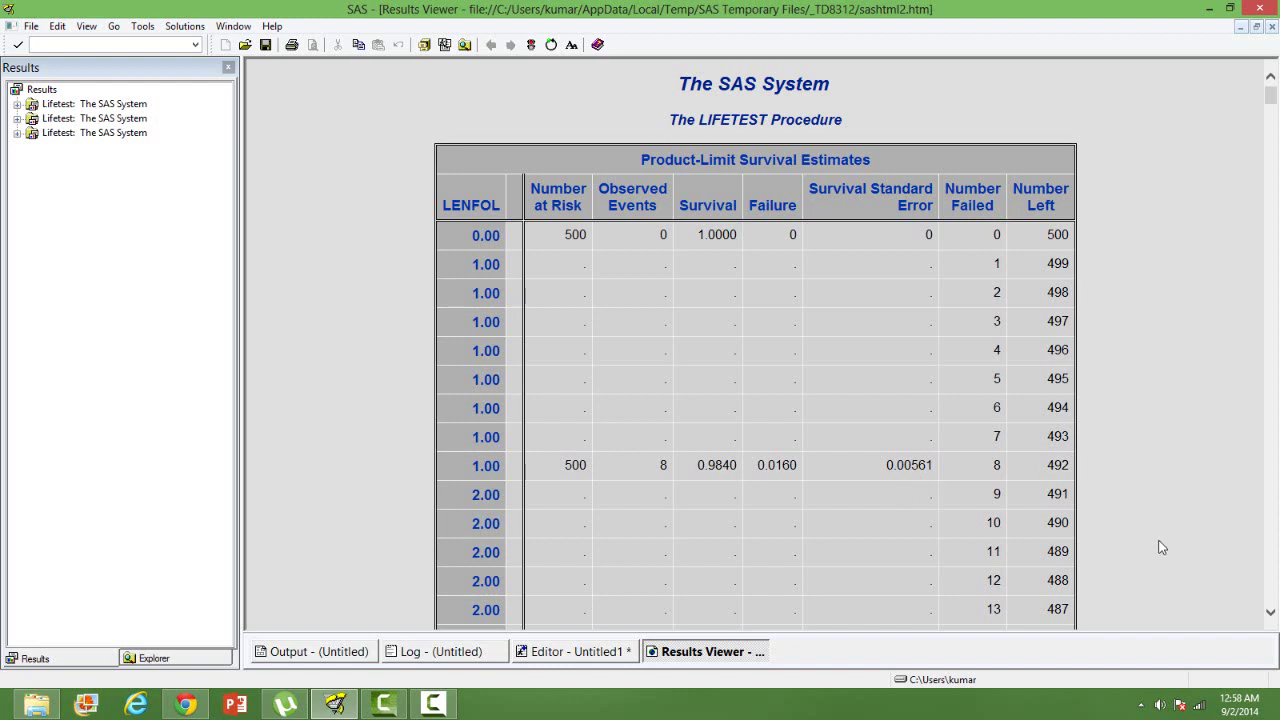
scroll(1160, 547, down, 4)
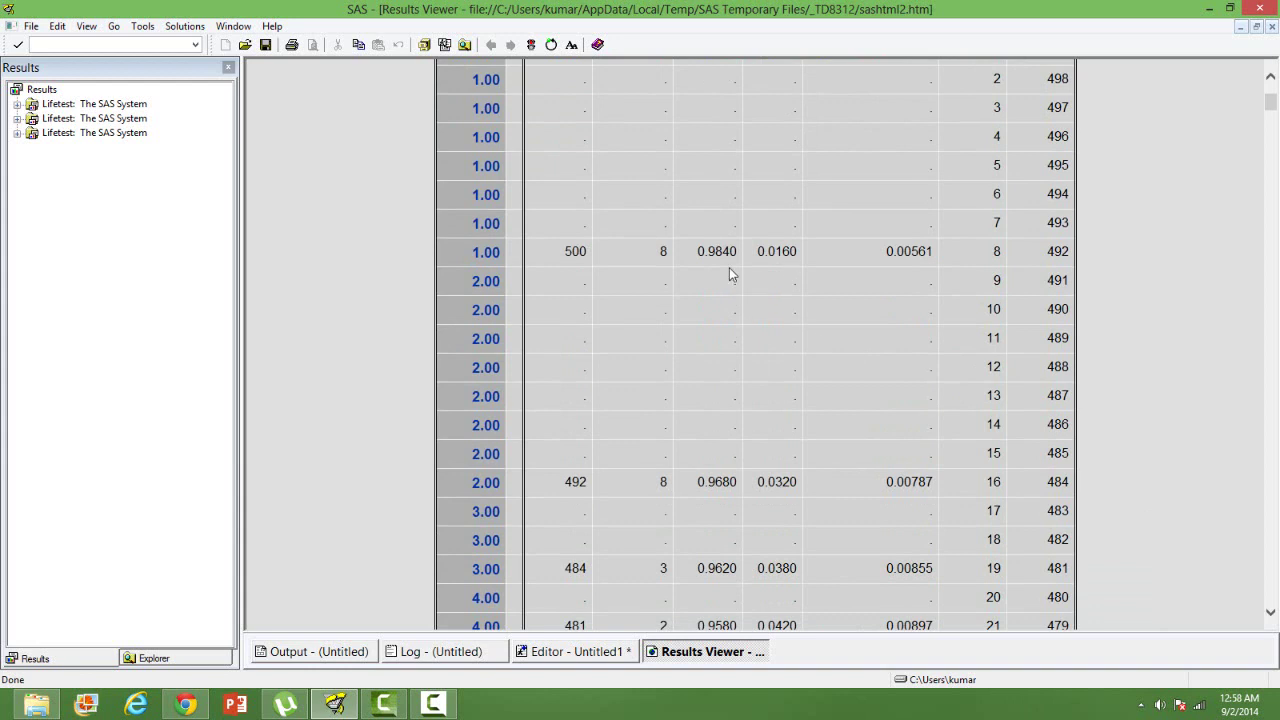
scroll(726, 414, up, 4)
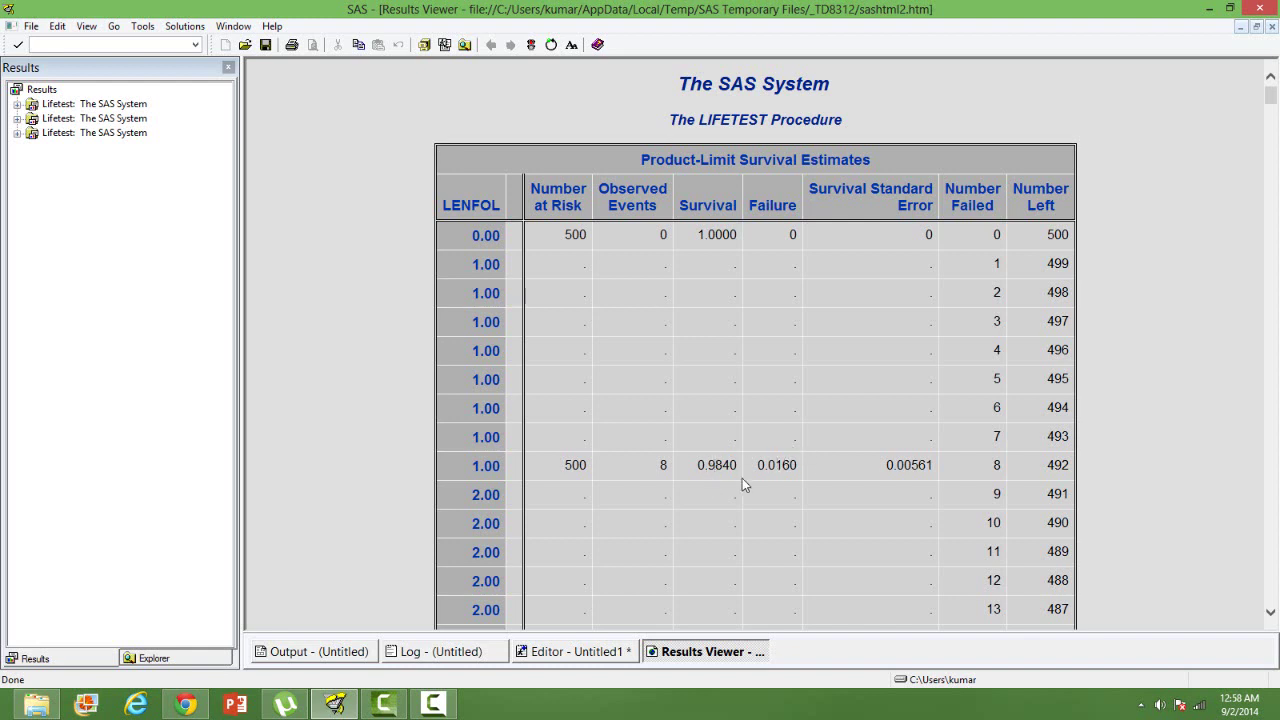
click(1271, 612)
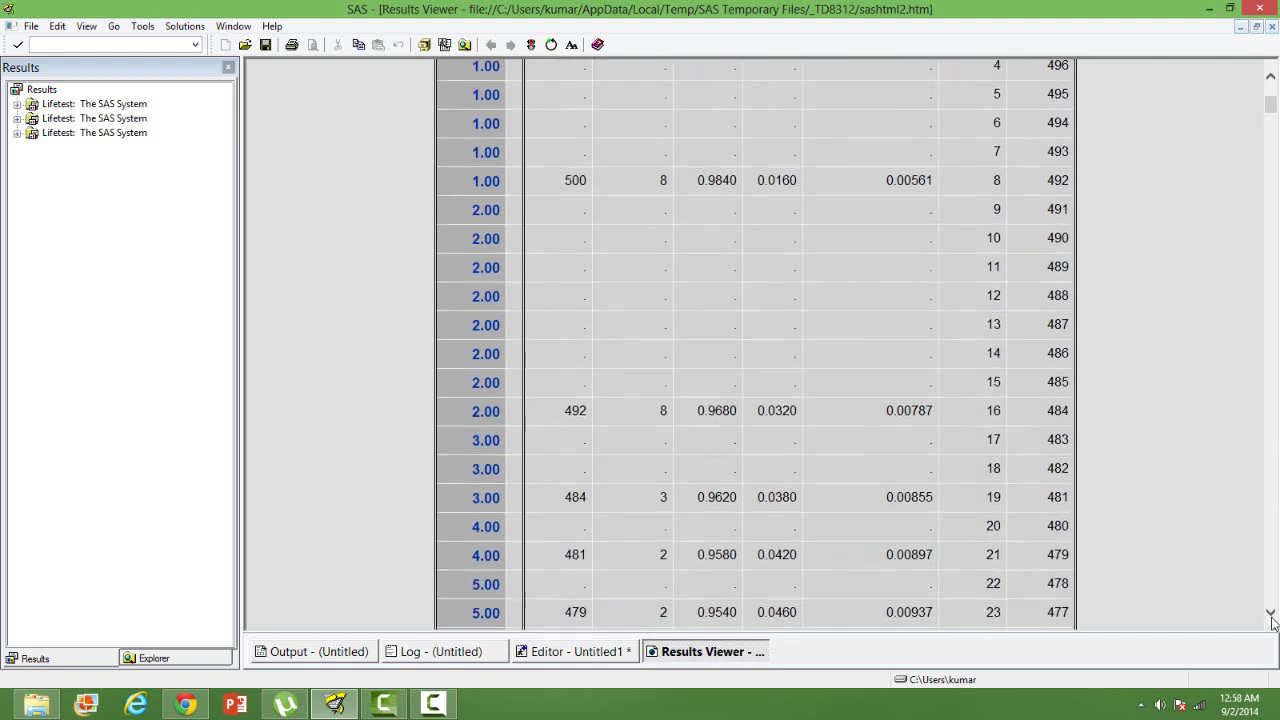
click(1271, 612)
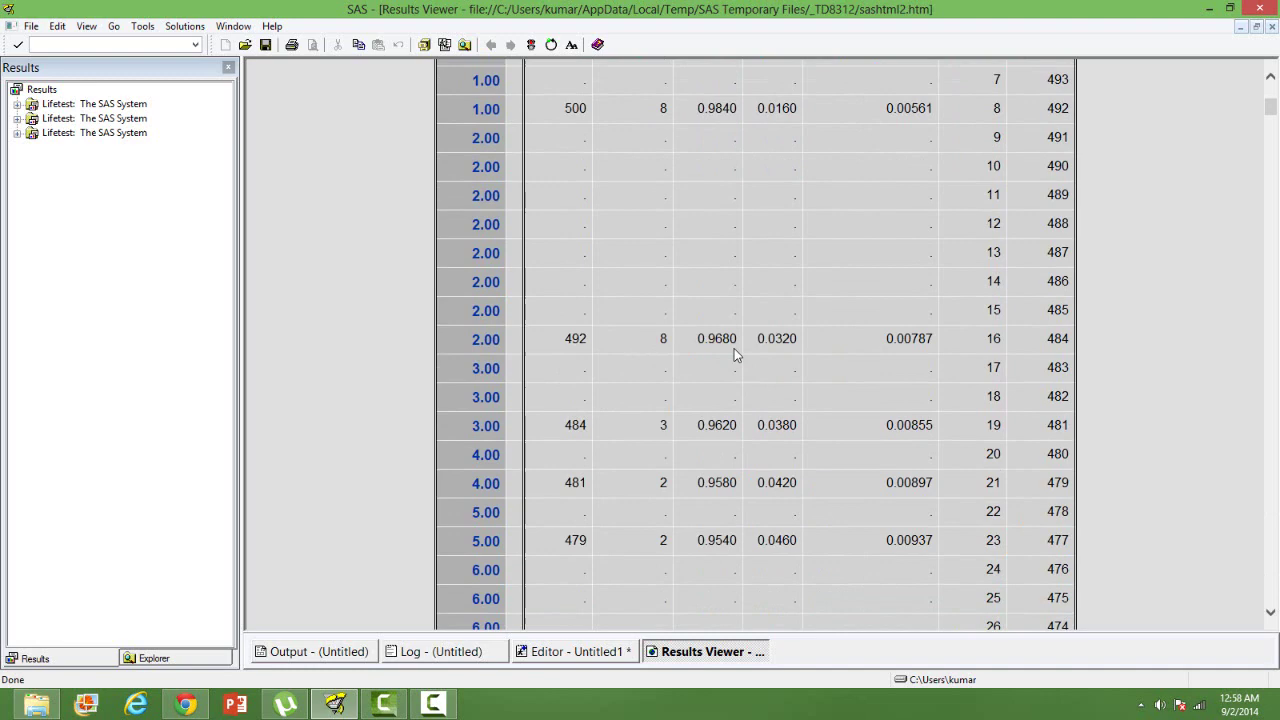
click(1271, 612)
drag(1271, 618, 1271, 618)
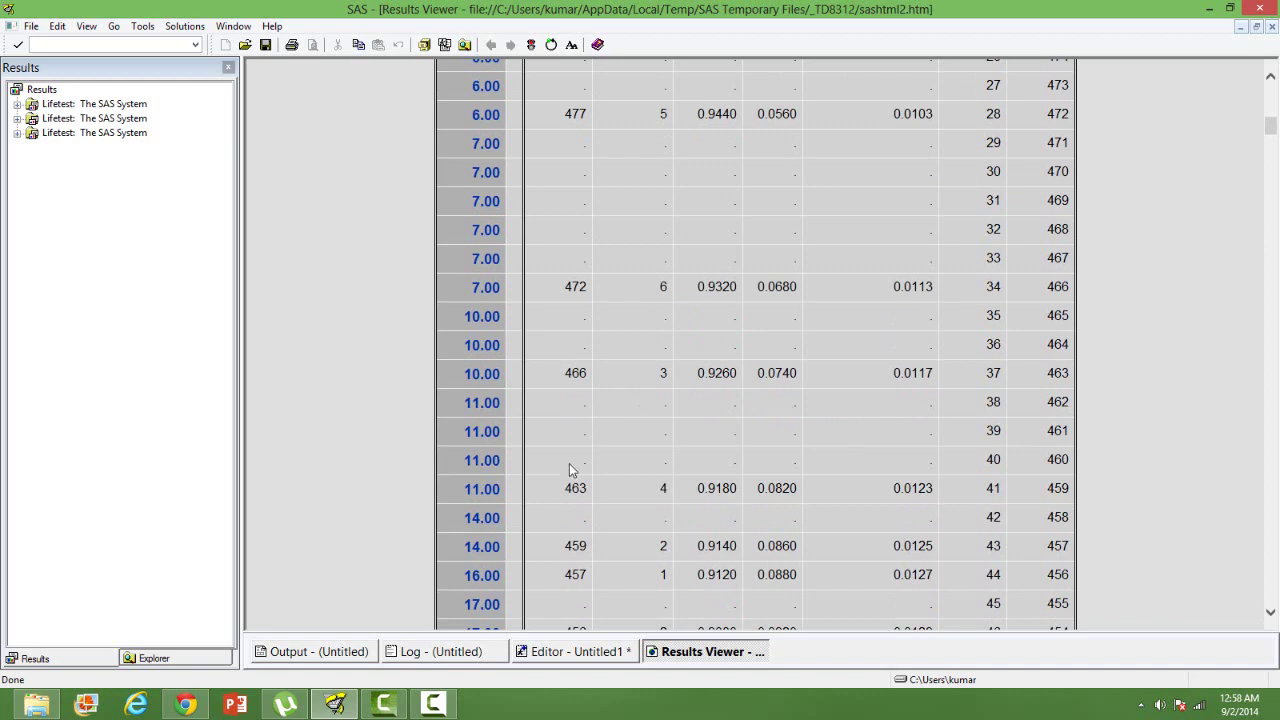
Drag down to the last product-limit rows and the LENFOL quartile estimates (median 1627.00, 75th percentile 2353.00)
click(1271, 612)
drag(1271, 612, 1271, 612)
drag(1273, 161, 1250, 580)
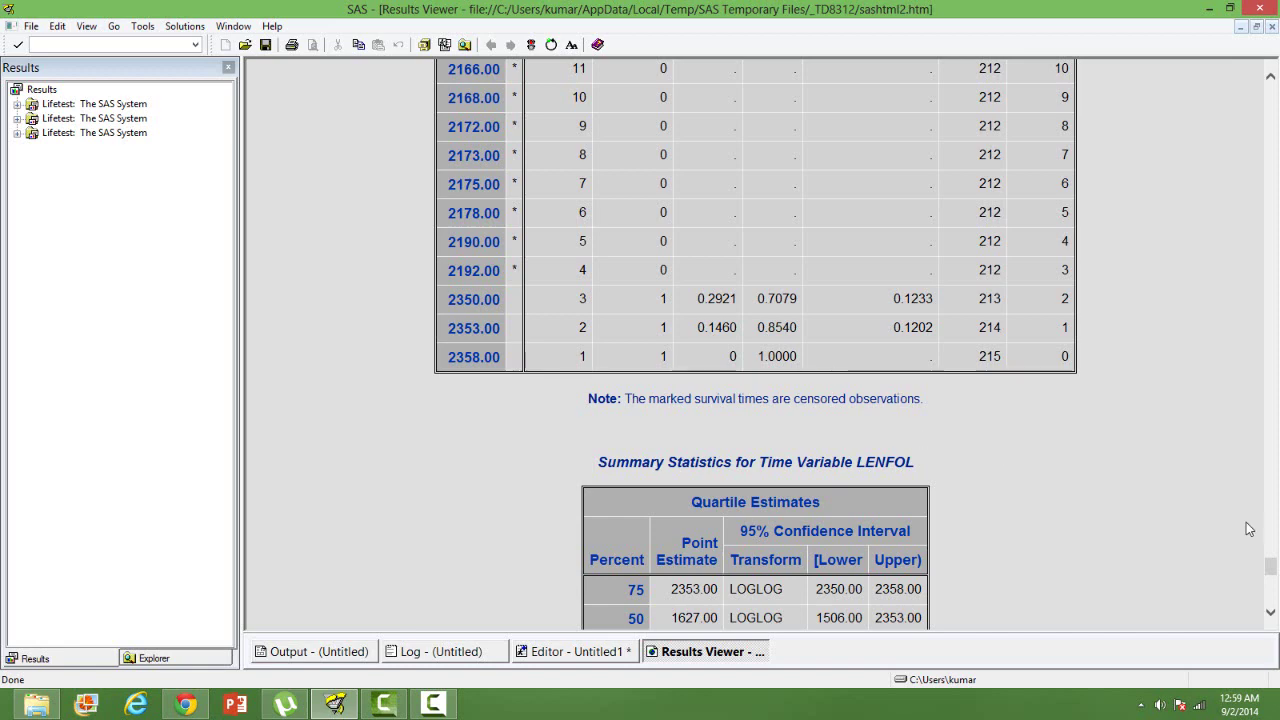
Scroll past the summary statistics to the Kaplan-Meier survival plot for LENFOL
drag(1273, 567, 1274, 596)
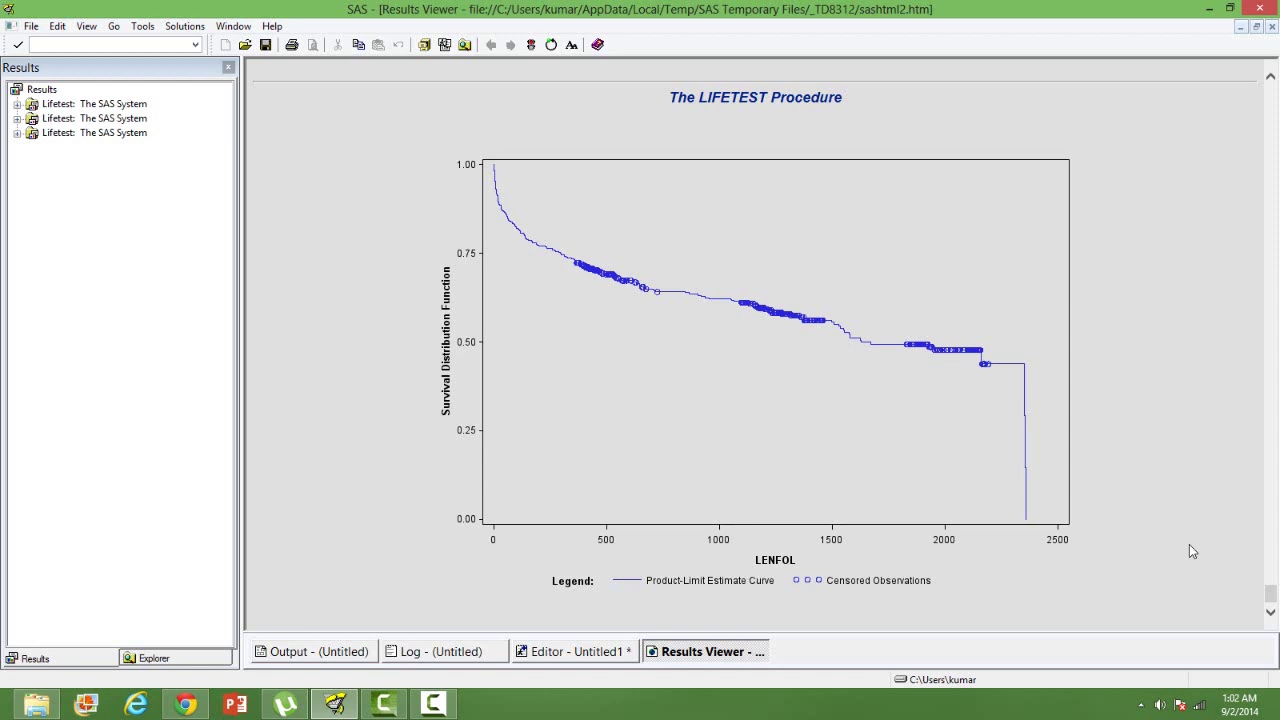
click(573, 652)
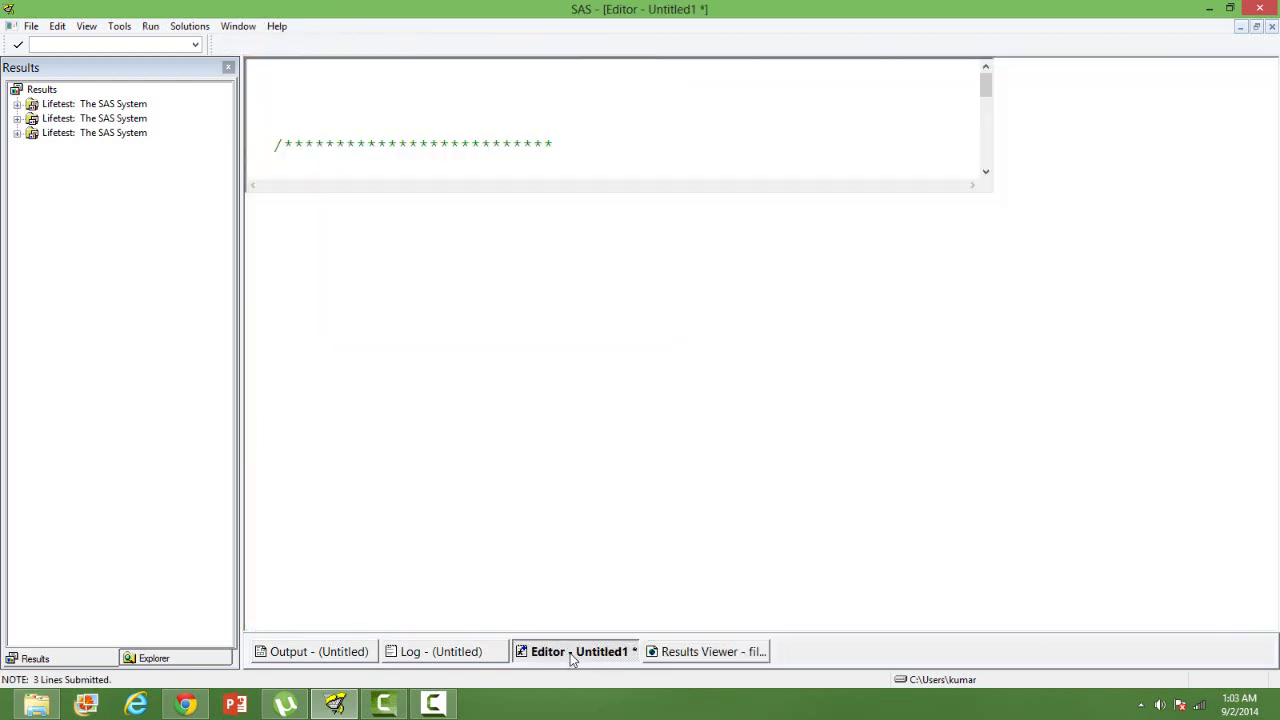
click(674, 609)
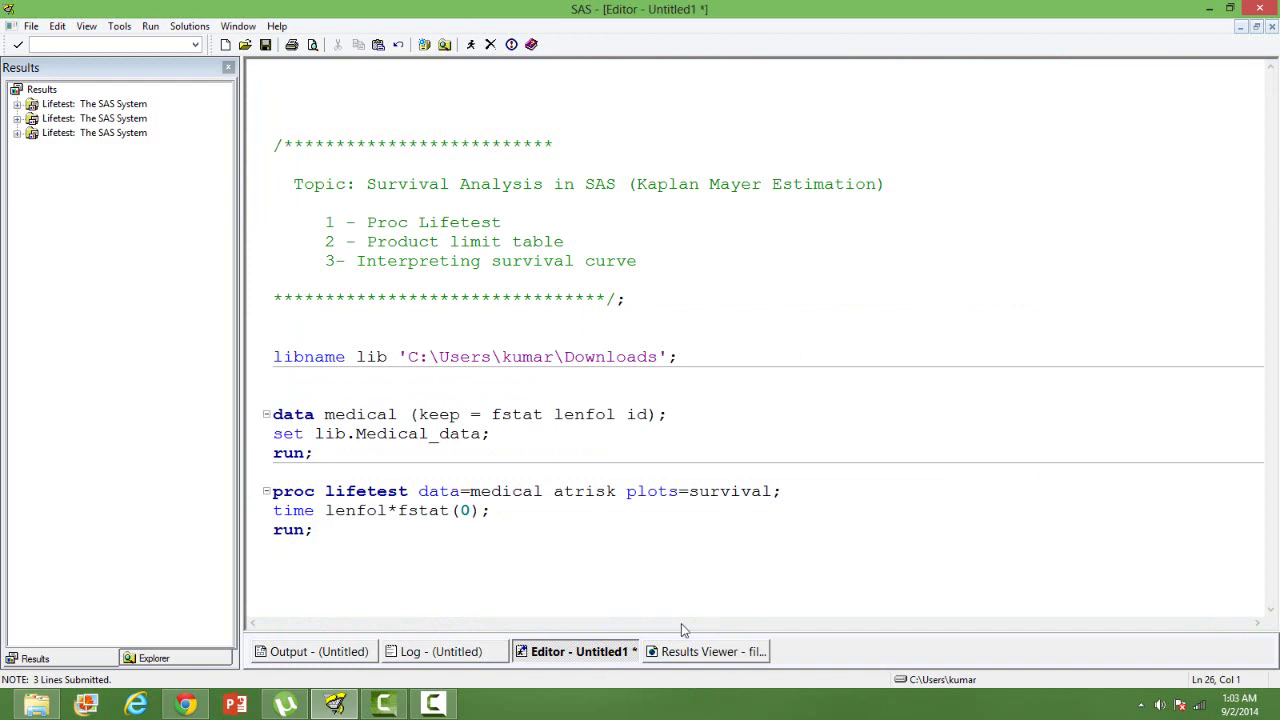
click(710, 660)
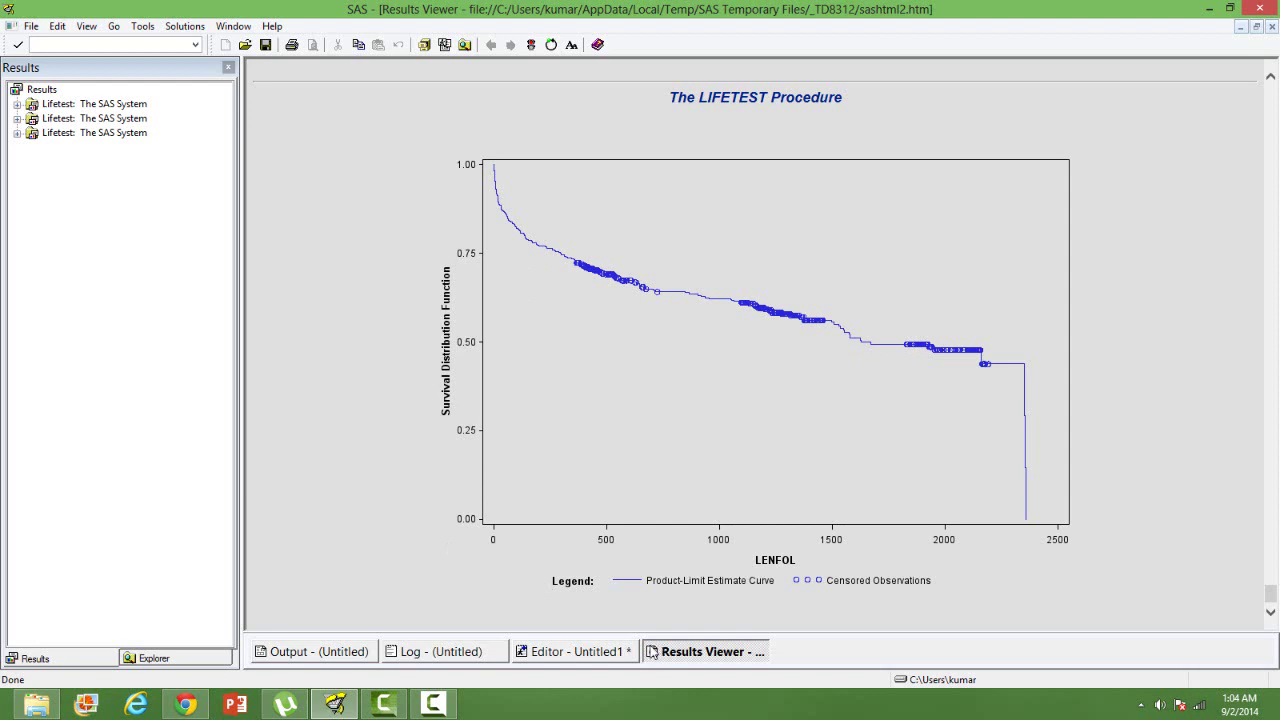
Switch back to the Editor - Untitled1 tab holding the data step and PROC LIFETEST code
click(583, 652)
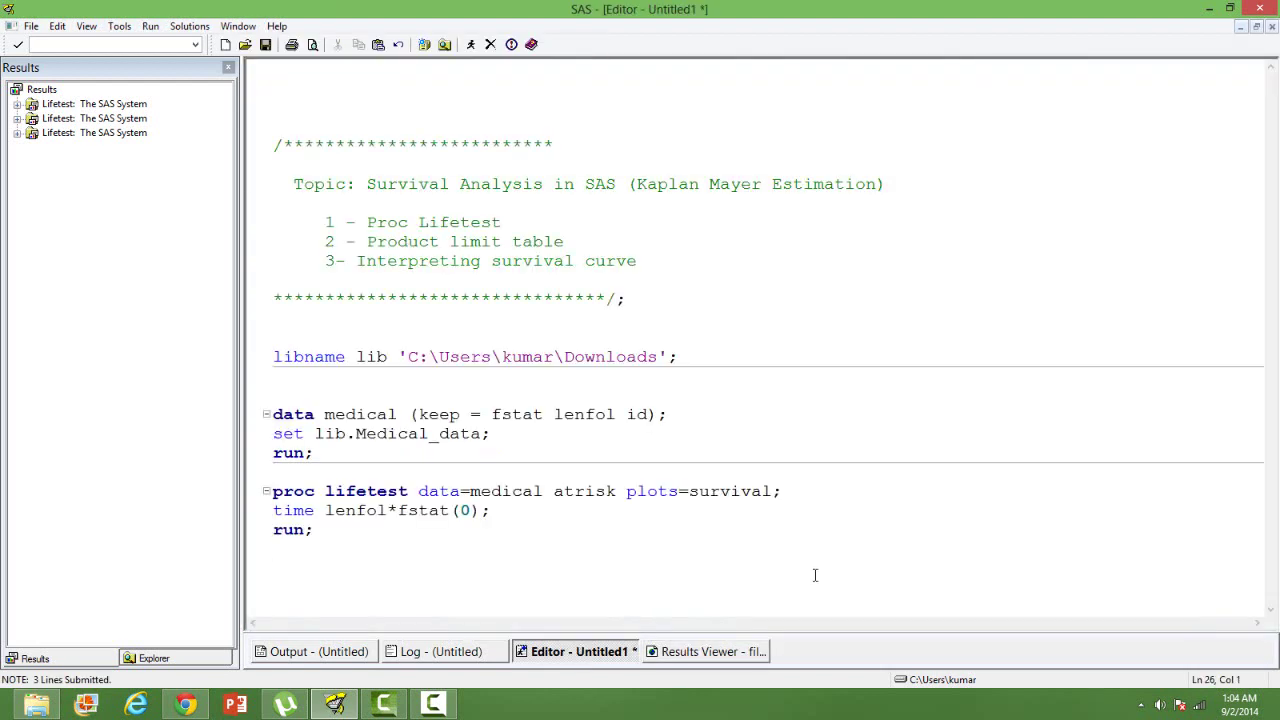